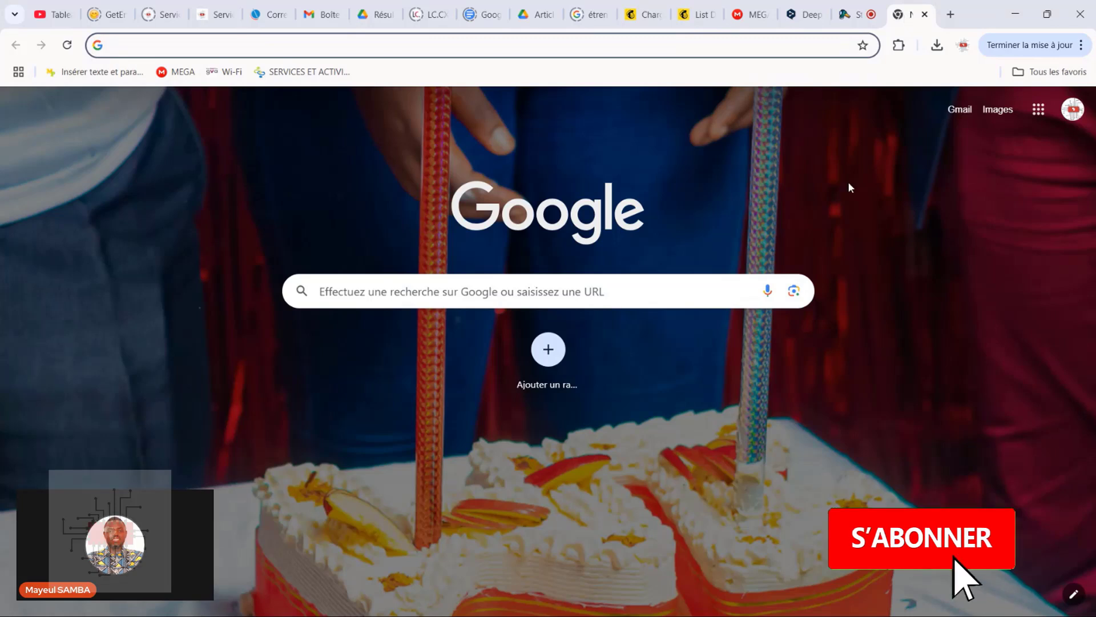
# Search Google for "visual studio" and open the official Microsoft Visual Studio website from the results
pyautogui.click(679, 284)
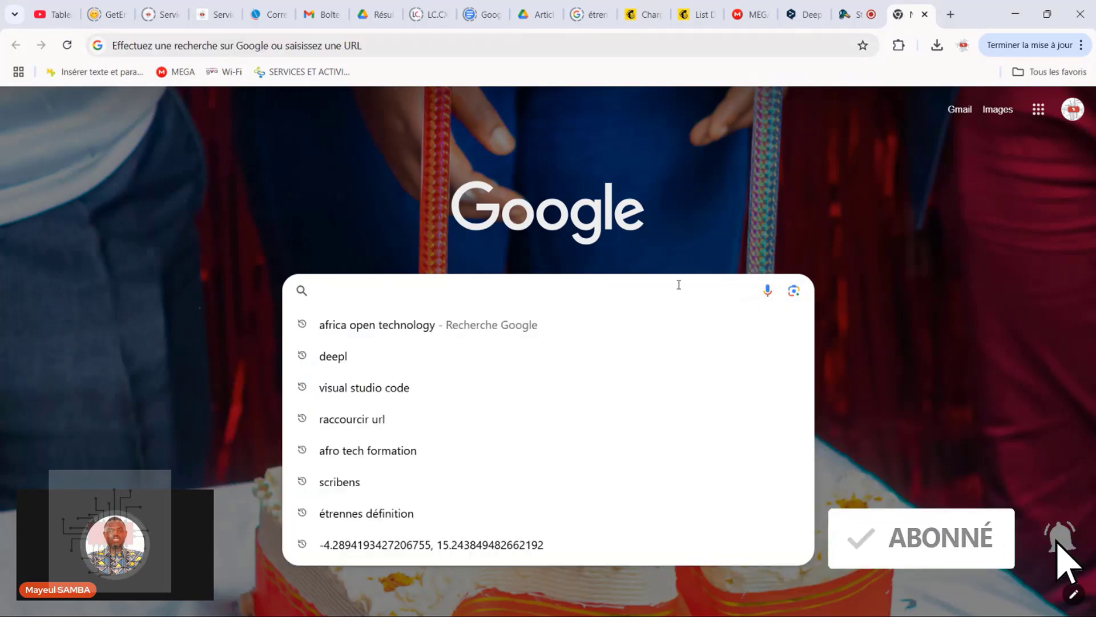
pyautogui.write('af')
pyautogui.press('Escape')
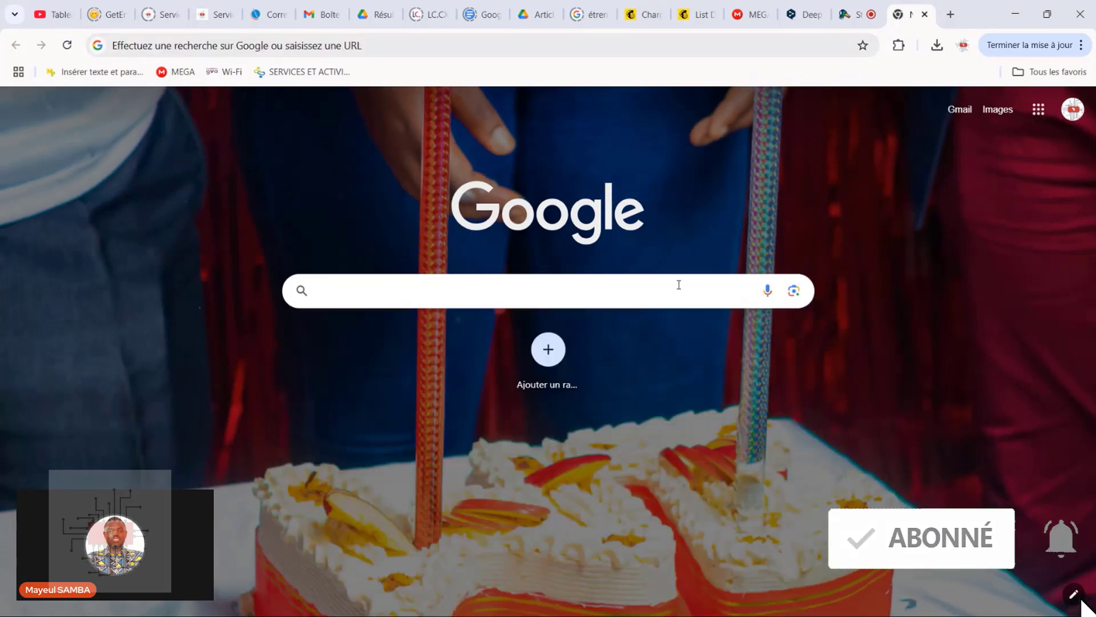
pyautogui.write('visu')
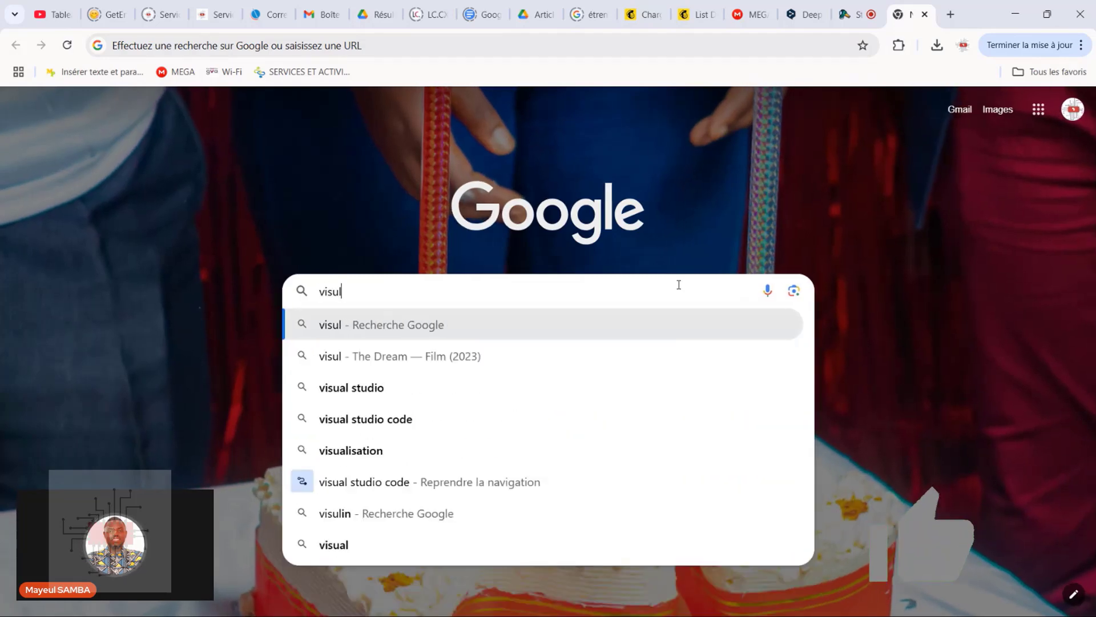
pyautogui.write('a')
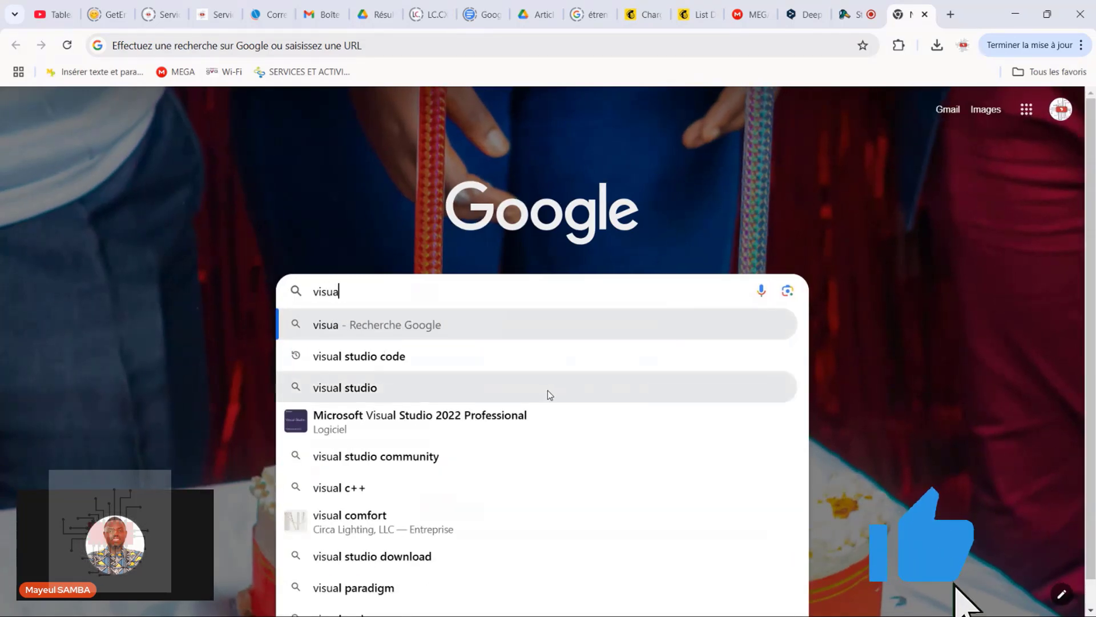
pyautogui.click(547, 389)
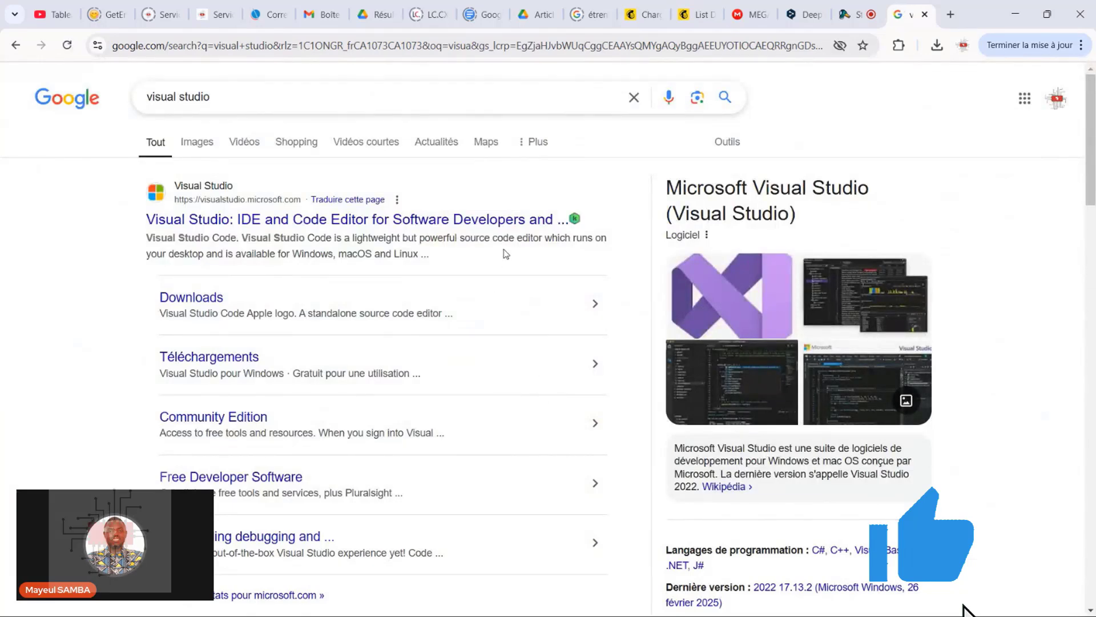
pyautogui.click(493, 226)
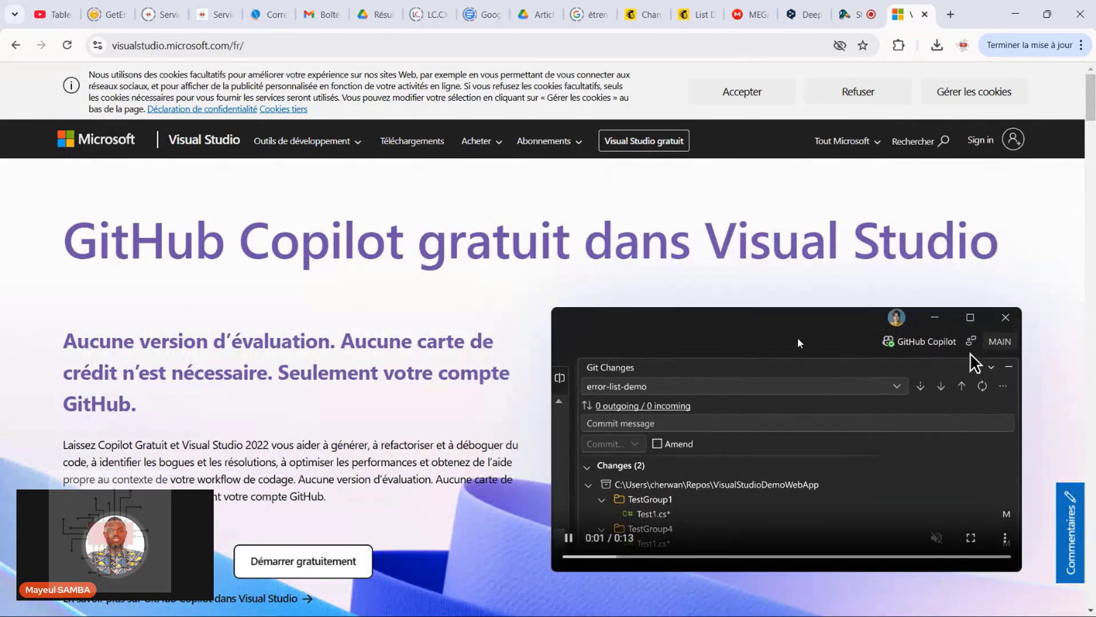
# Download the free Visual Studio installer, run VisualStudioSetup.exe and accept the terms to continue the setup
pyautogui.moveTo(1089, 113)
pyautogui.mouseDown()
pyautogui.moveTo(1089, 134)
pyautogui.moveTo(1089, 113)
pyautogui.mouseUp()
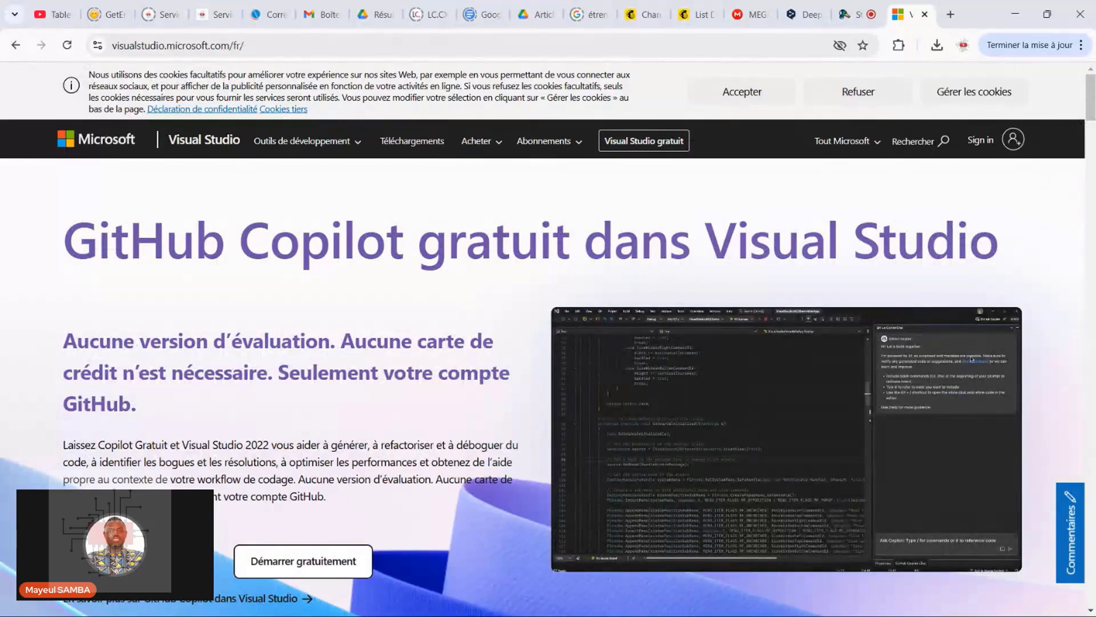
pyautogui.click(303, 560)
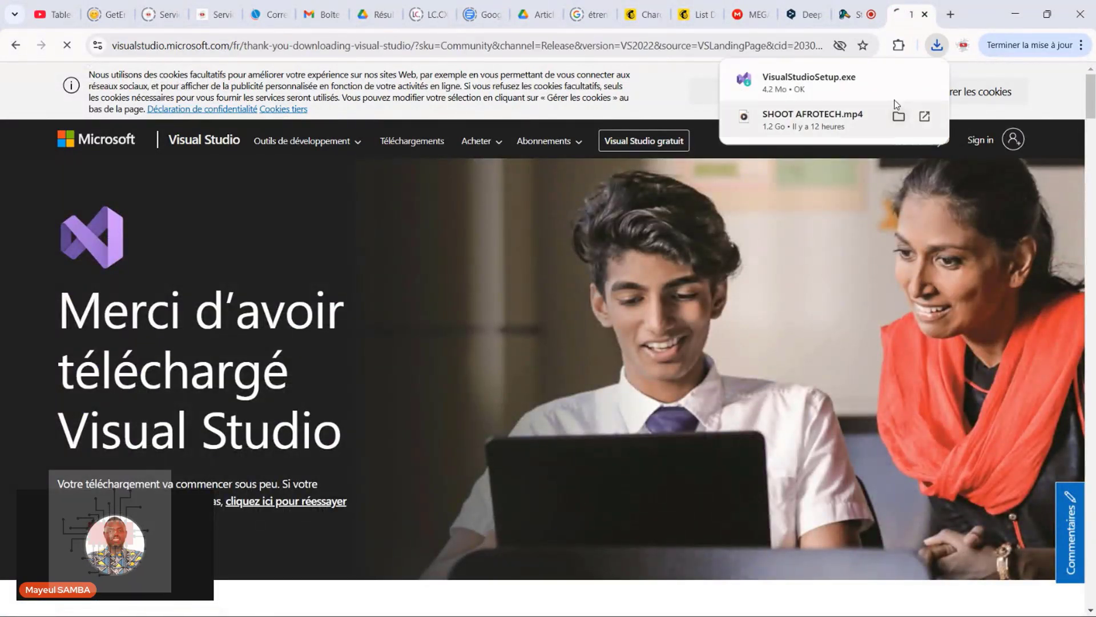
pyautogui.click(858, 80)
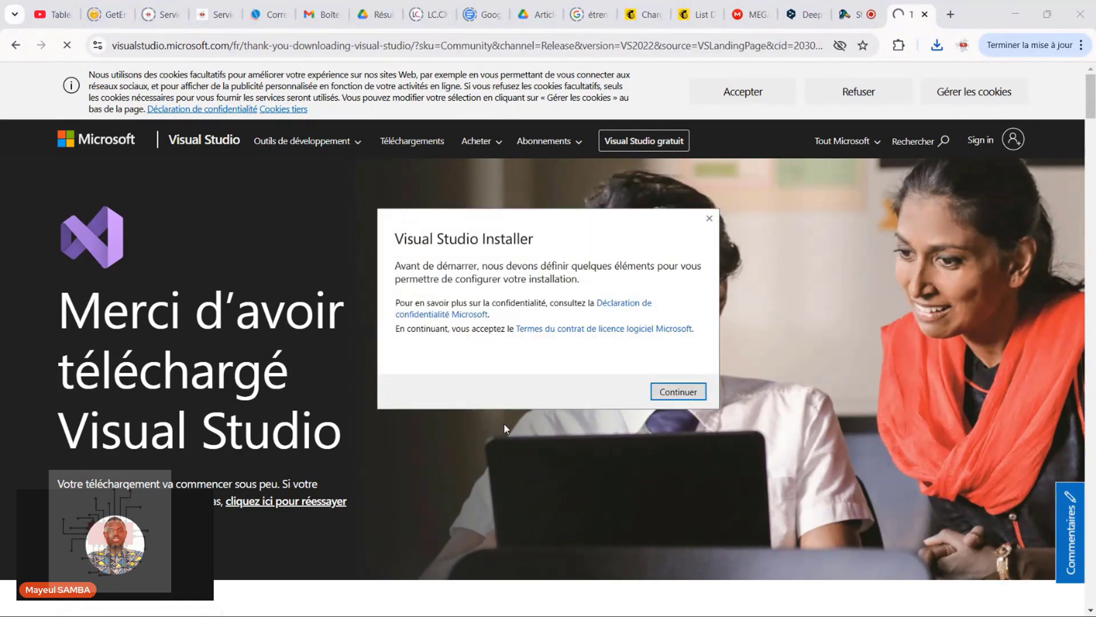
pyautogui.click(698, 388)
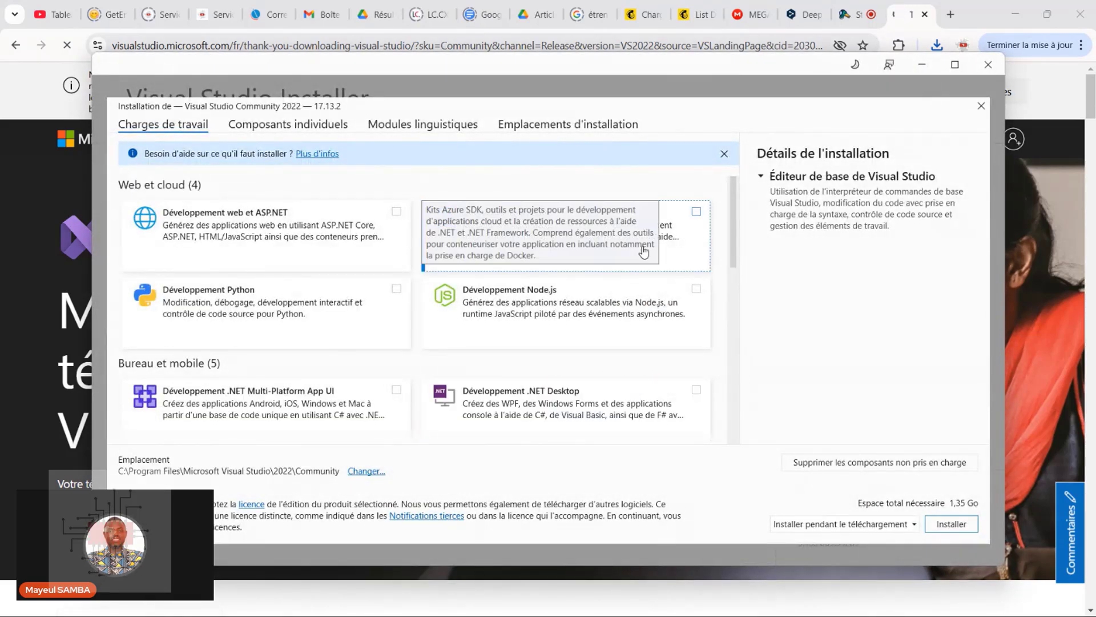
# Select the "Développement .NET Desktop" workload for the Visual Studio Community 2022 installation
pyautogui.moveTo(735, 214)
pyautogui.mouseDown()
pyautogui.moveTo(742, 338)
pyautogui.moveTo(752, 216)
pyautogui.mouseUp()
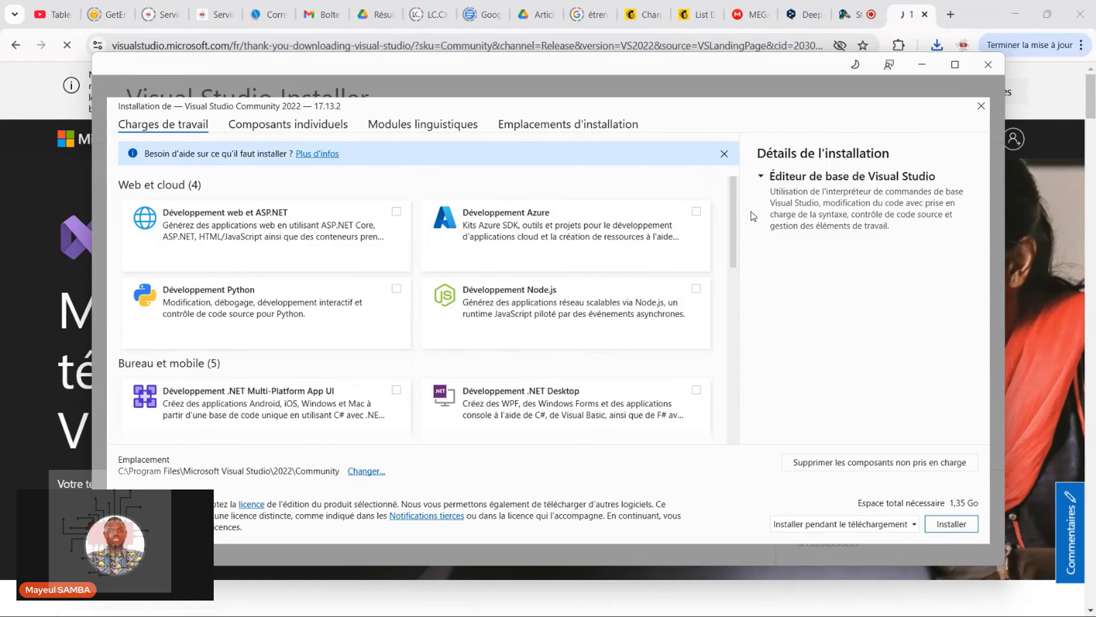
pyautogui.scroll(-1, 628, 274)
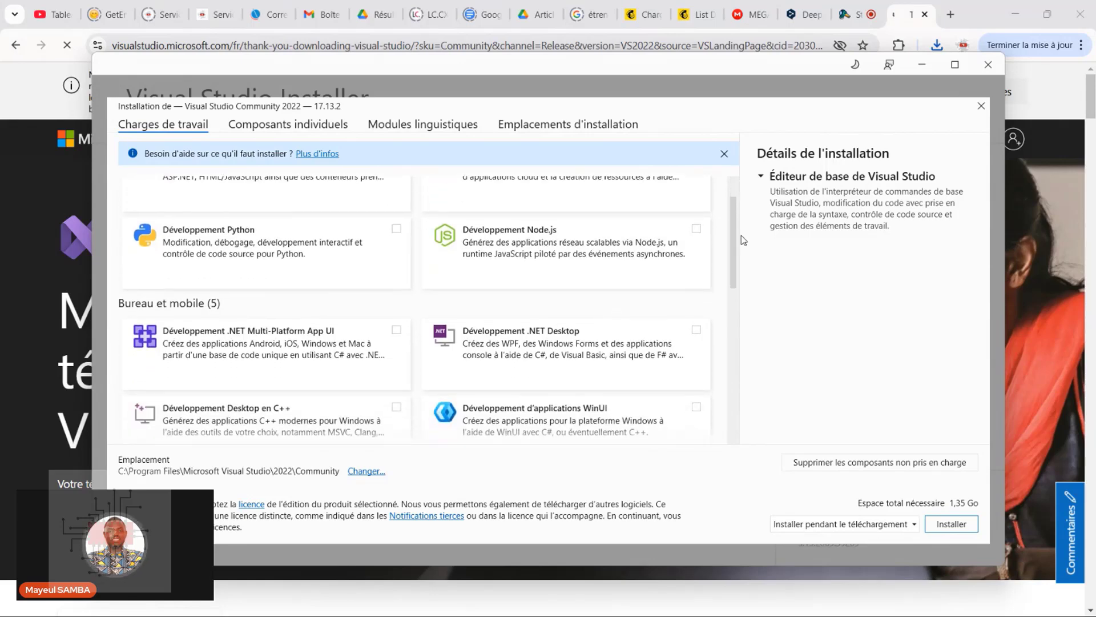
pyautogui.click(695, 324)
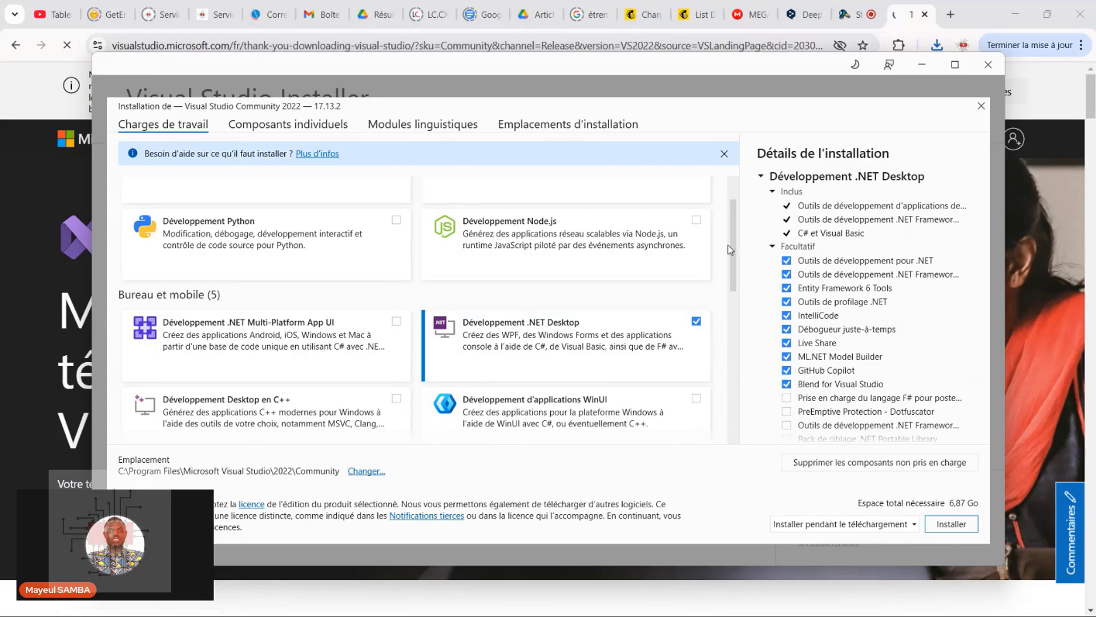
# Add the "Stockage et traitement des données" workload and start the Visual Studio Community installation
pyautogui.moveTo(728, 245); pyautogui.dragTo(754, 401)
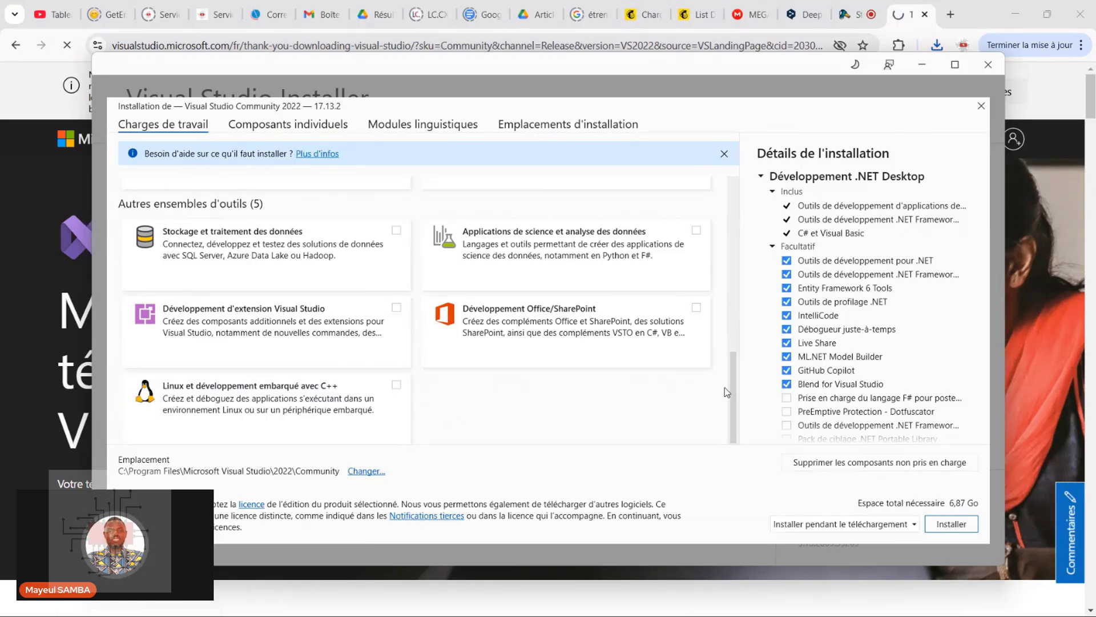
pyautogui.moveTo(732, 387); pyautogui.dragTo(738, 399)
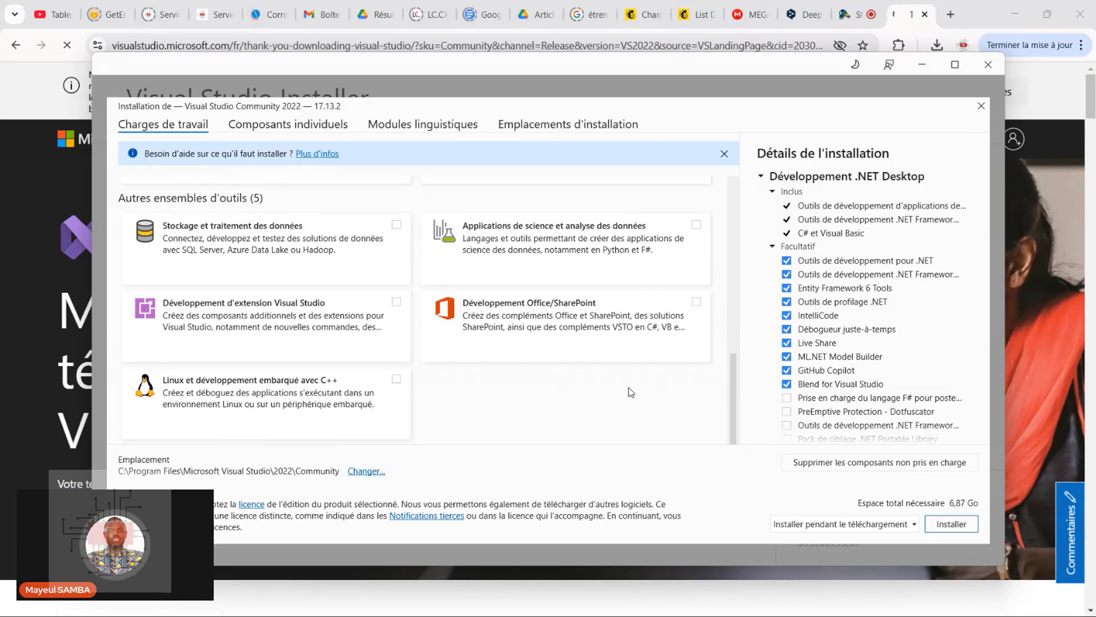
pyautogui.click(396, 224)
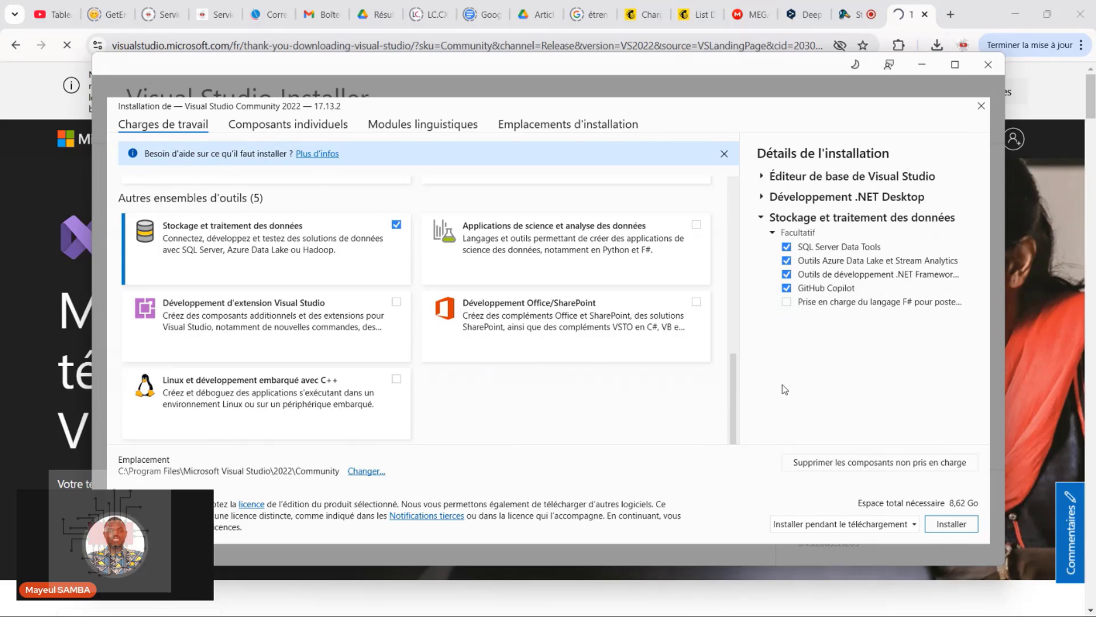
pyautogui.moveTo(735, 375); pyautogui.dragTo(728, 190)
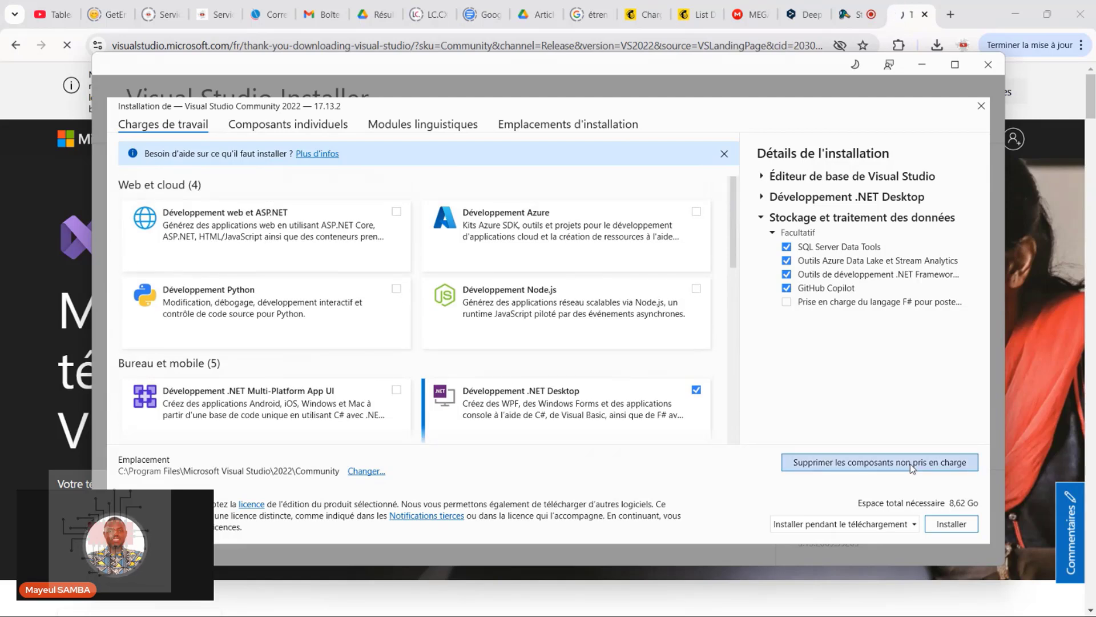
pyautogui.click(952, 524)
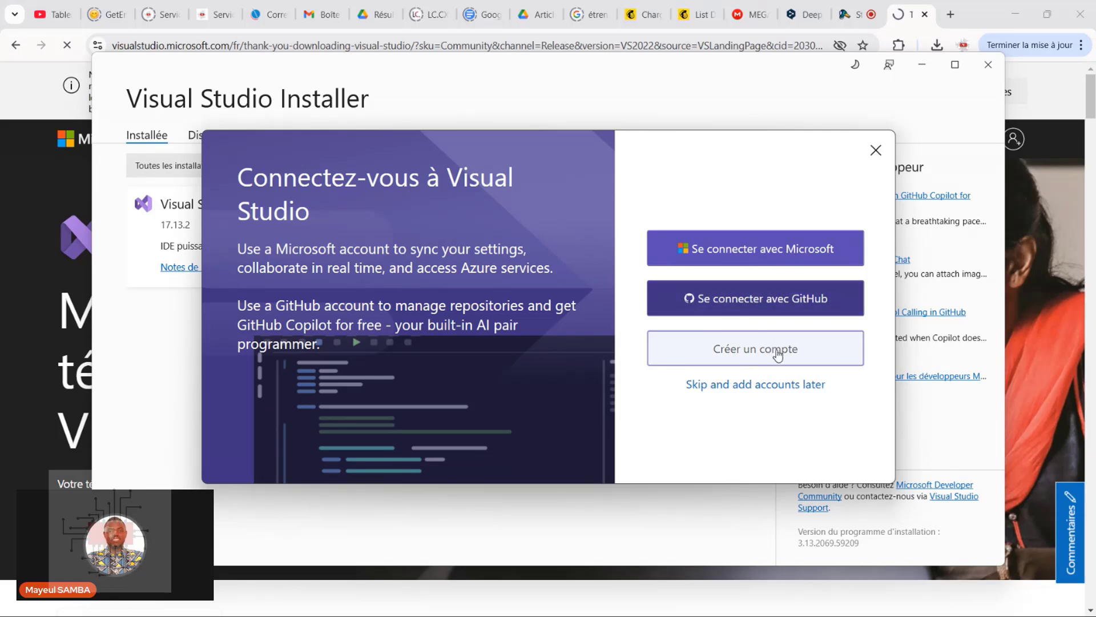
# Skip the account sign-in and start Visual Studio with the Visual C# development settings and the Sombre theme
pyautogui.click(823, 303)
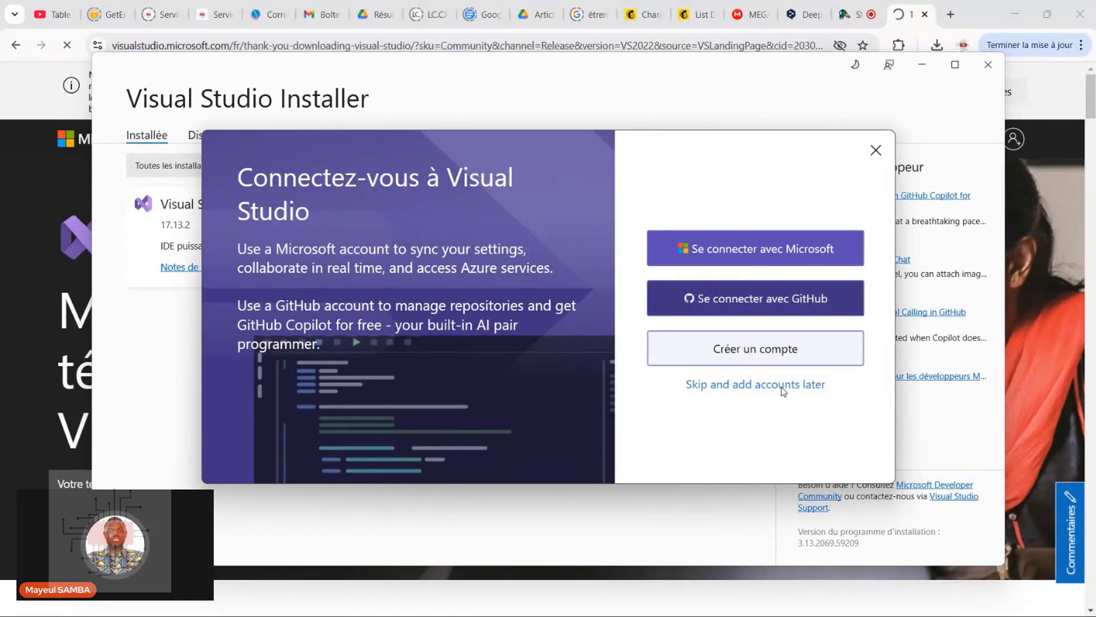
pyautogui.click(761, 392)
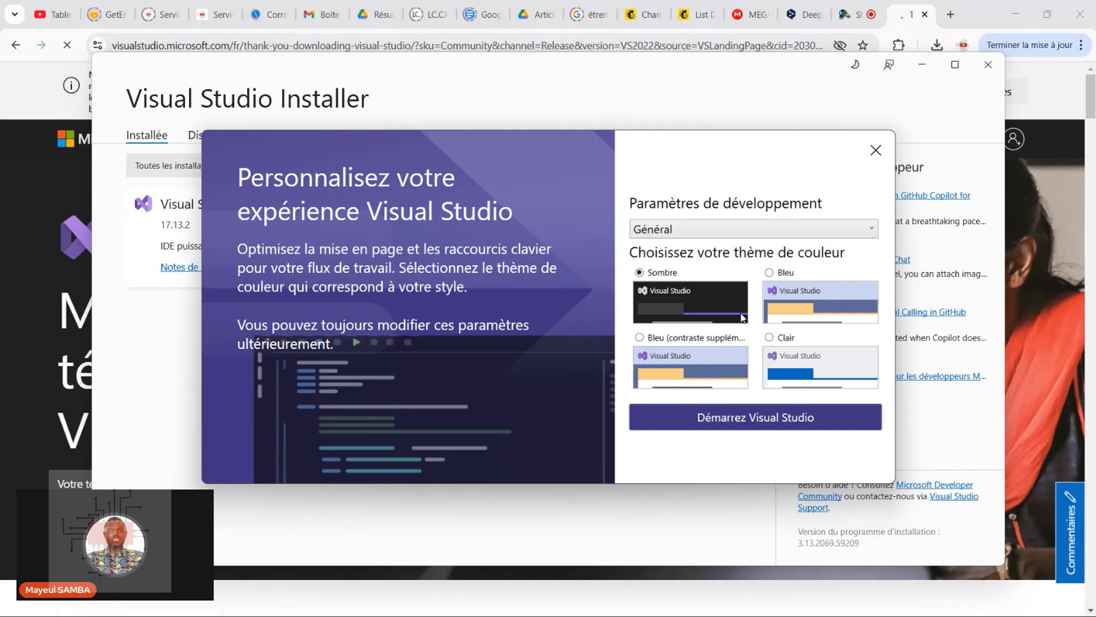
pyautogui.click(716, 229)
pyautogui.click(717, 229)
pyautogui.click(718, 230)
pyautogui.click(718, 230)
pyautogui.click(750, 236)
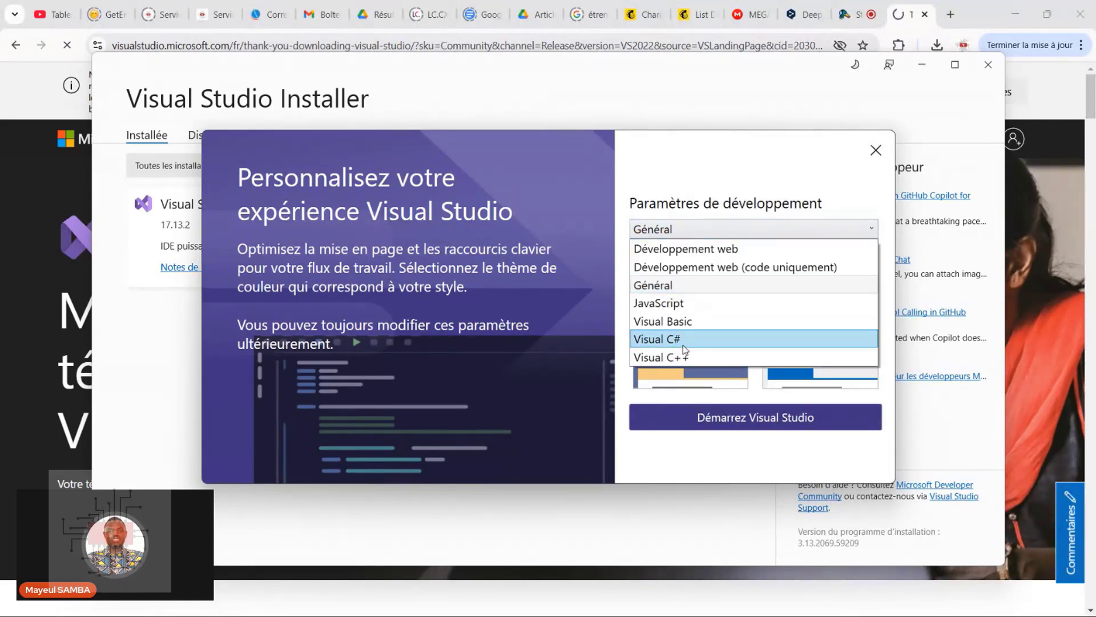
pyautogui.click(686, 344)
pyautogui.click(722, 229)
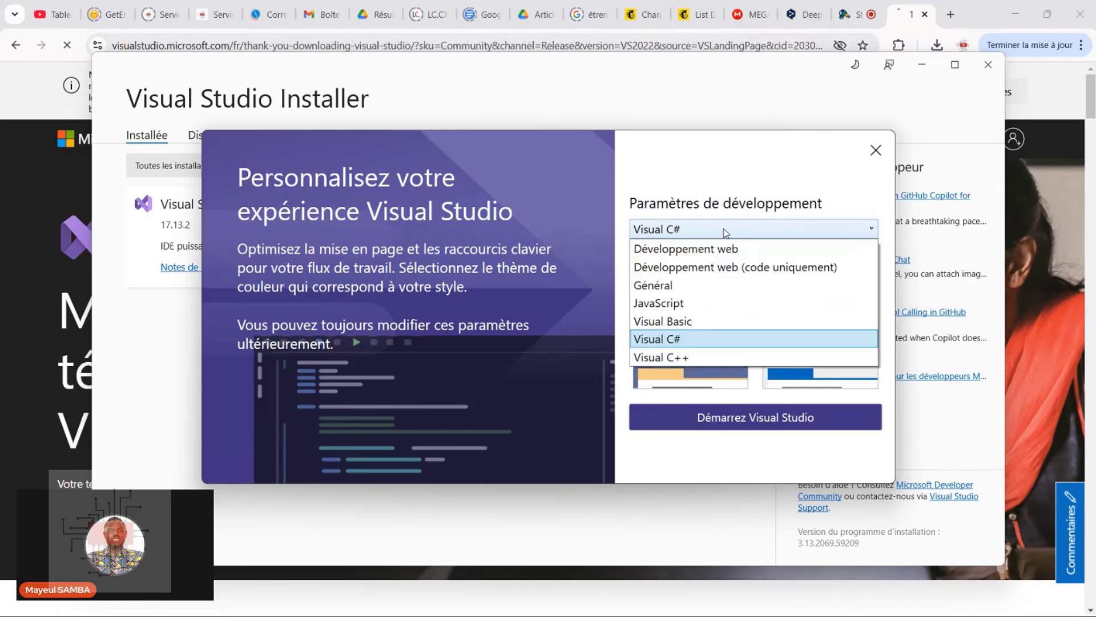
pyautogui.click(712, 339)
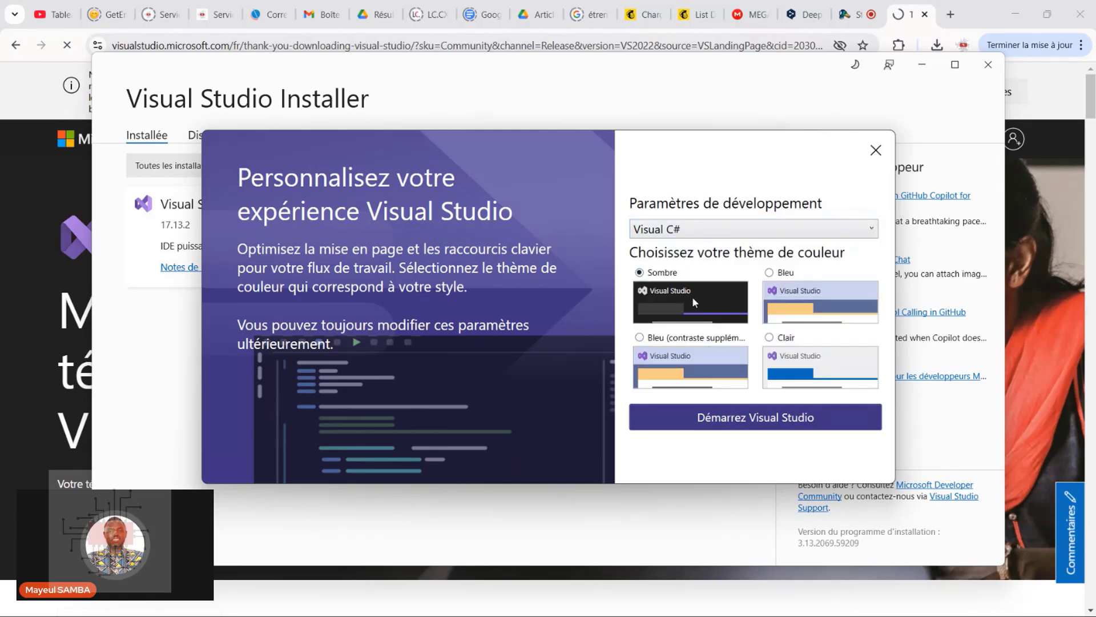
pyautogui.click(769, 419)
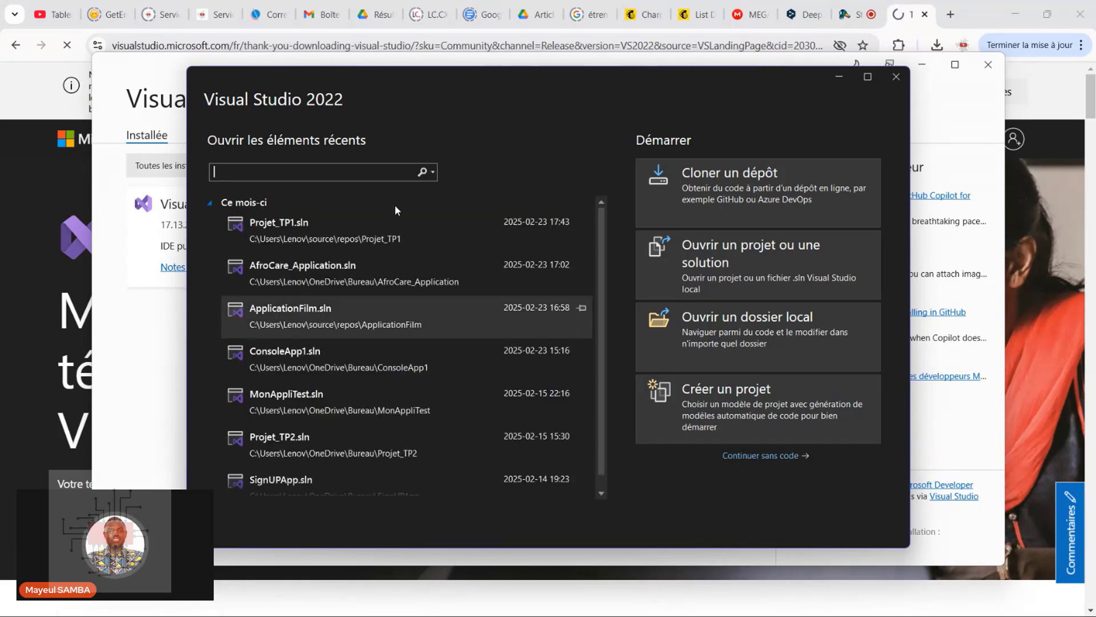
# Collapse the "Ce mois-ci" and "Plus ancien" groups of recent items on the start screen
pyautogui.moveTo(601, 245); pyautogui.dragTo(611, 226)
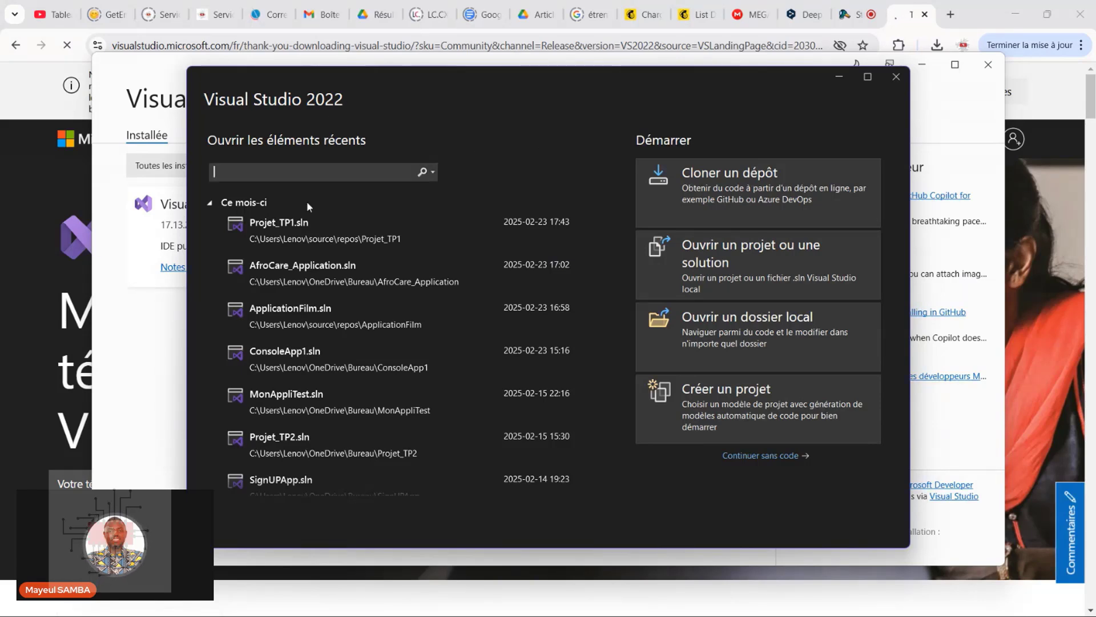
pyautogui.click(211, 203)
pyautogui.click(210, 216)
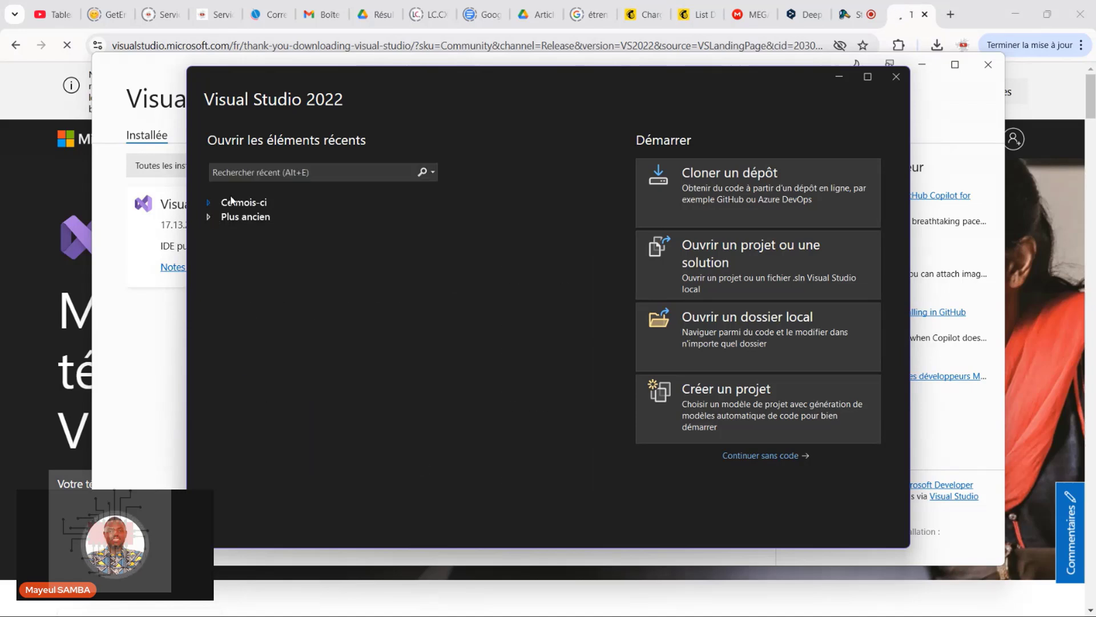
# Start a new project from the C# "Application console" template
pyautogui.click(737, 419)
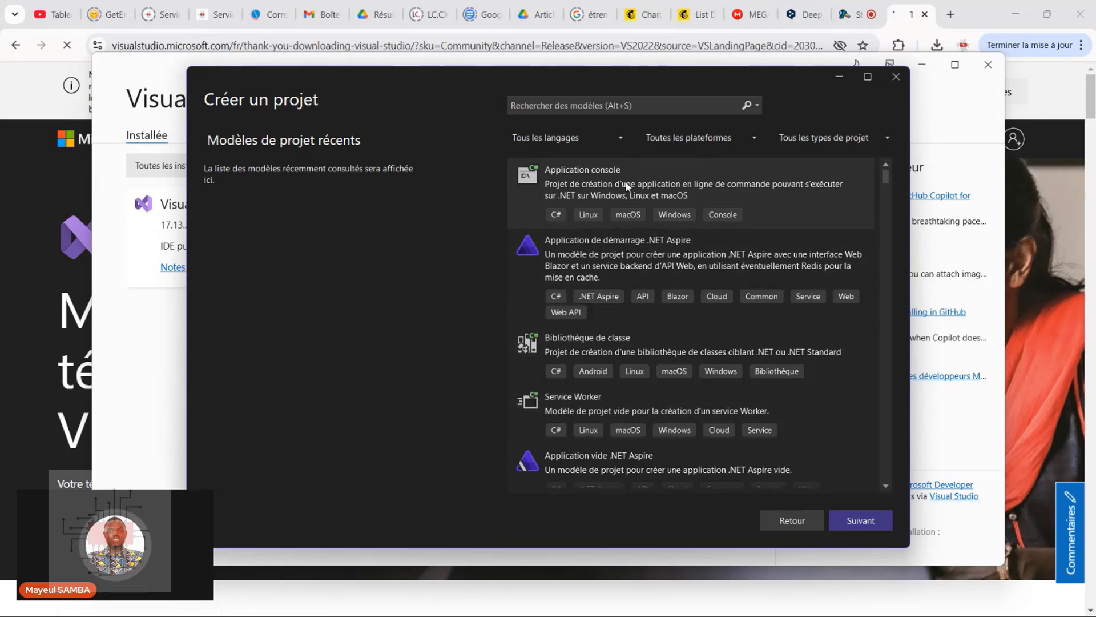
pyautogui.click(642, 180)
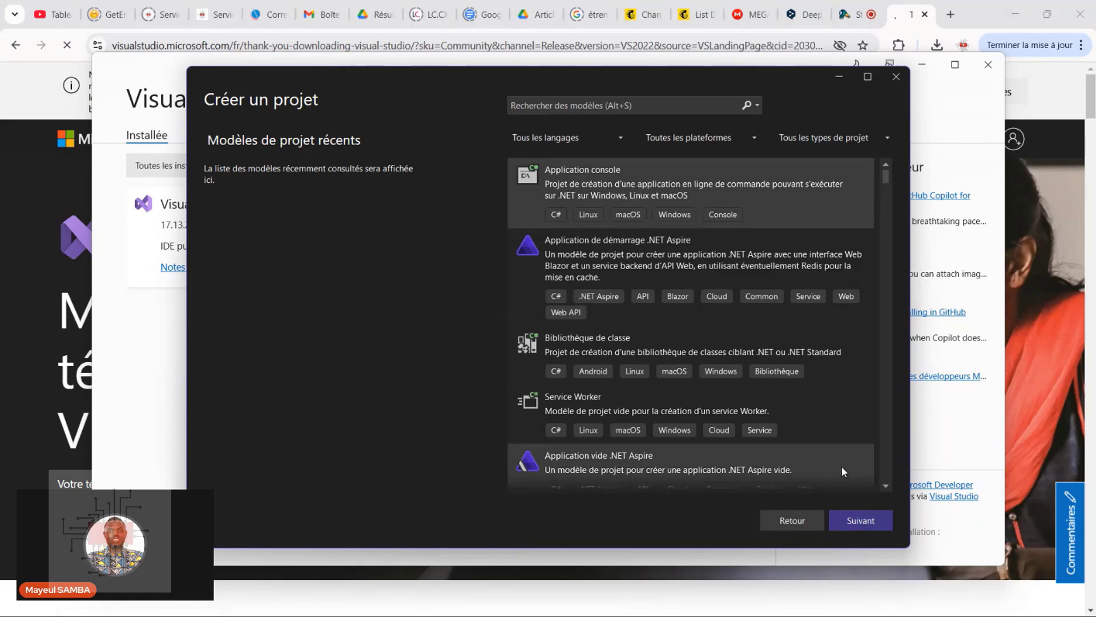
pyautogui.click(860, 520)
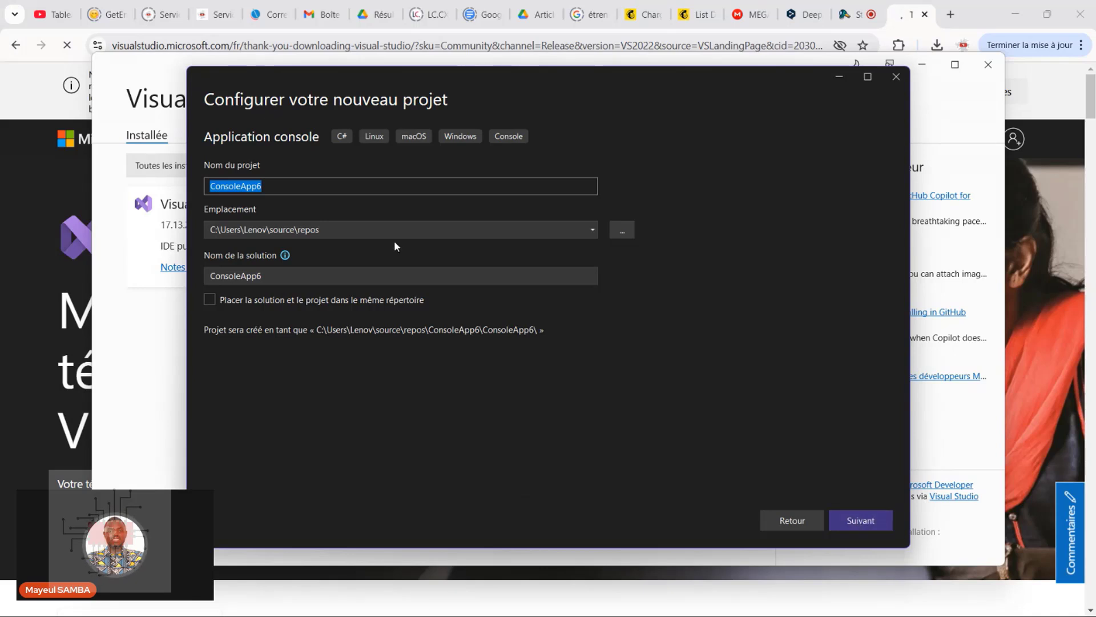
# Name the project ConsoleAppTest, keep the default location and proceed to the additional project information
pyautogui.click(327, 189)
pyautogui.hotkey('ctrl', 'a')
pyautogui.press('BackSpace')
pyautogui.write('Tes')
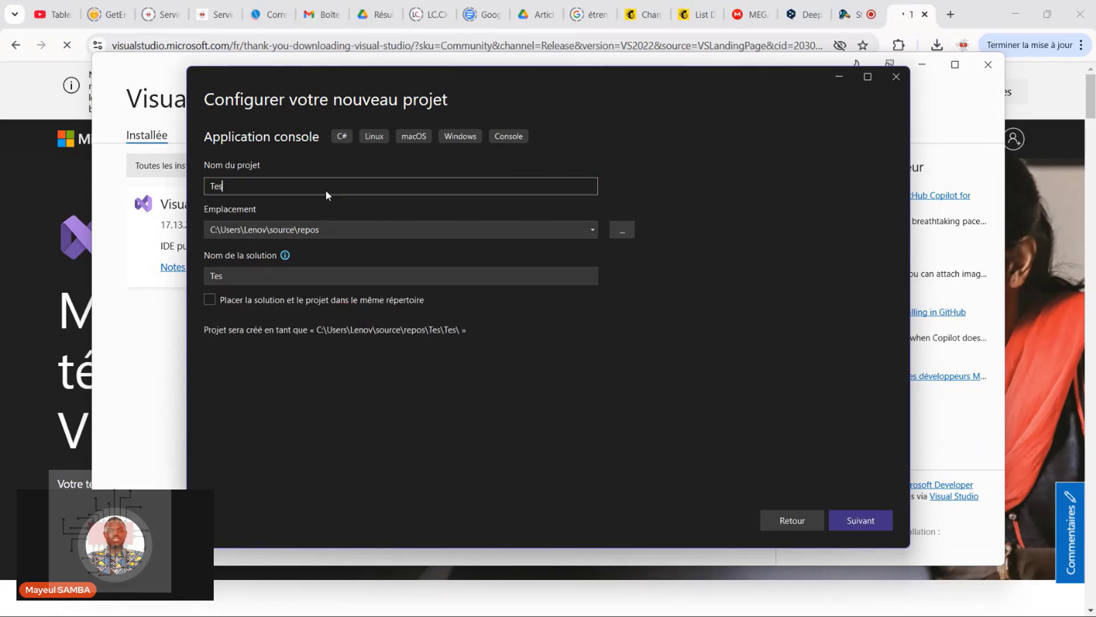
pyautogui.press('BackSpace')
pyautogui.press('BackSpace')
pyautogui.press('BackSpace')
pyautogui.write('C')
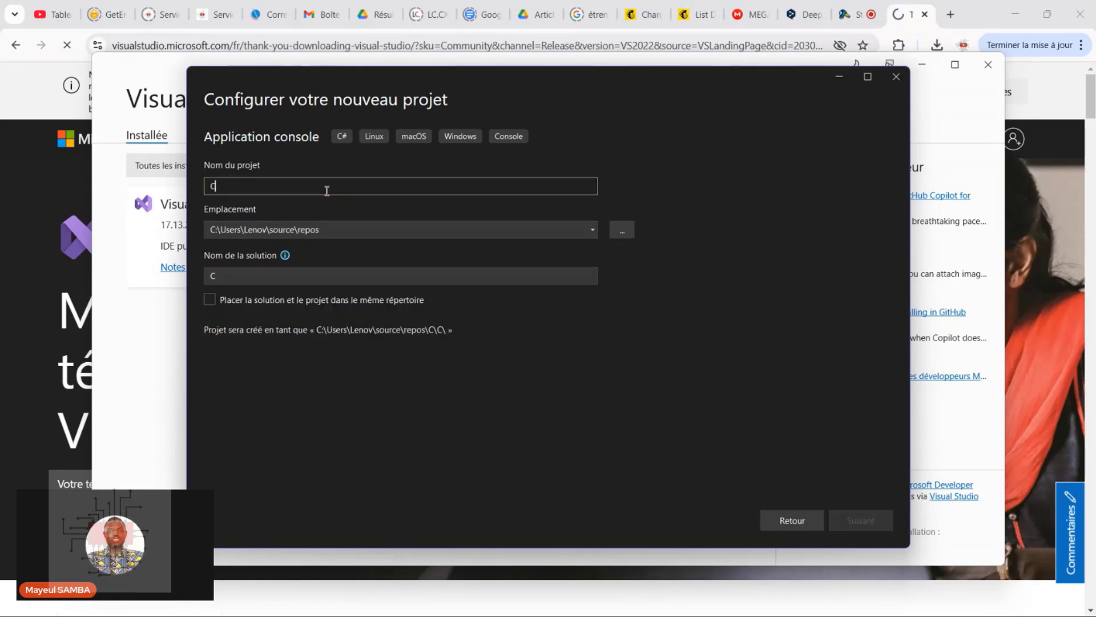
pyautogui.write('onsole')
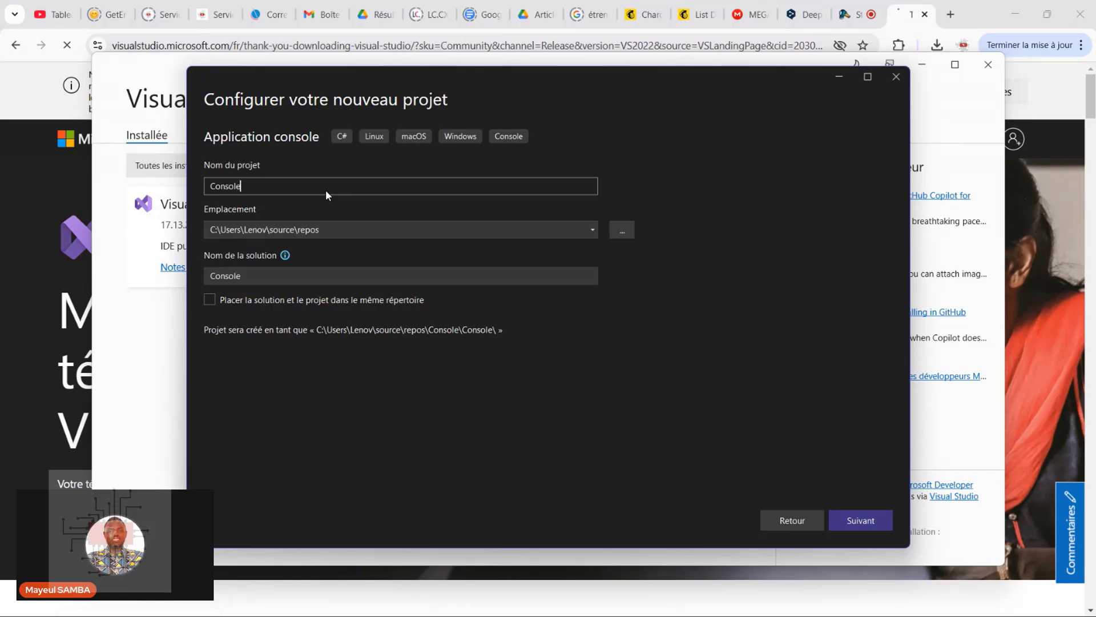
pyautogui.write('App')
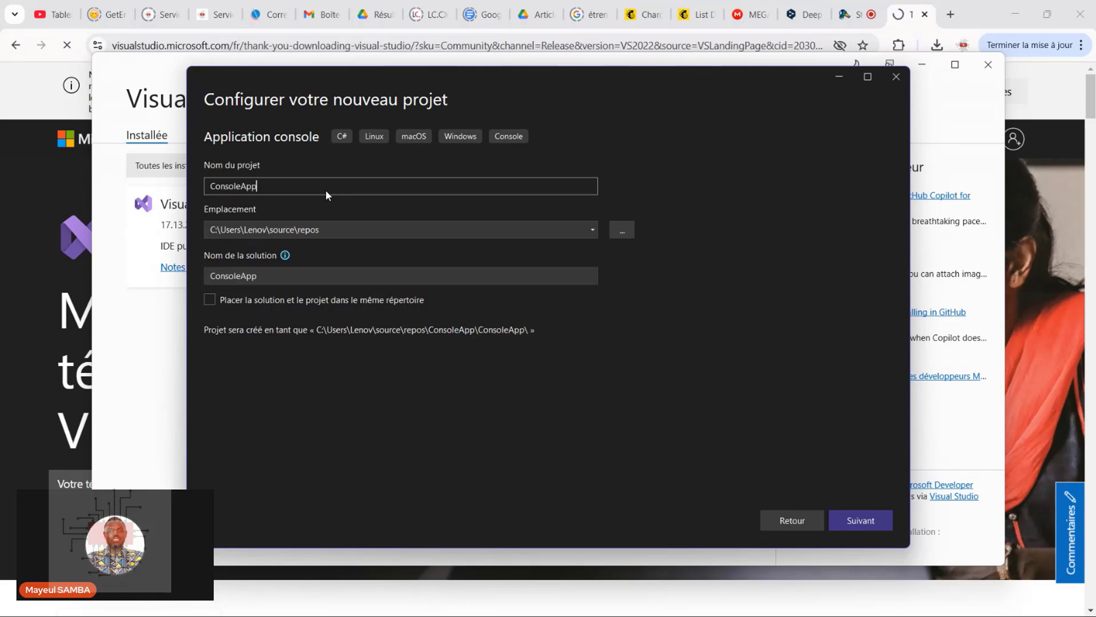
pyautogui.write('Test')
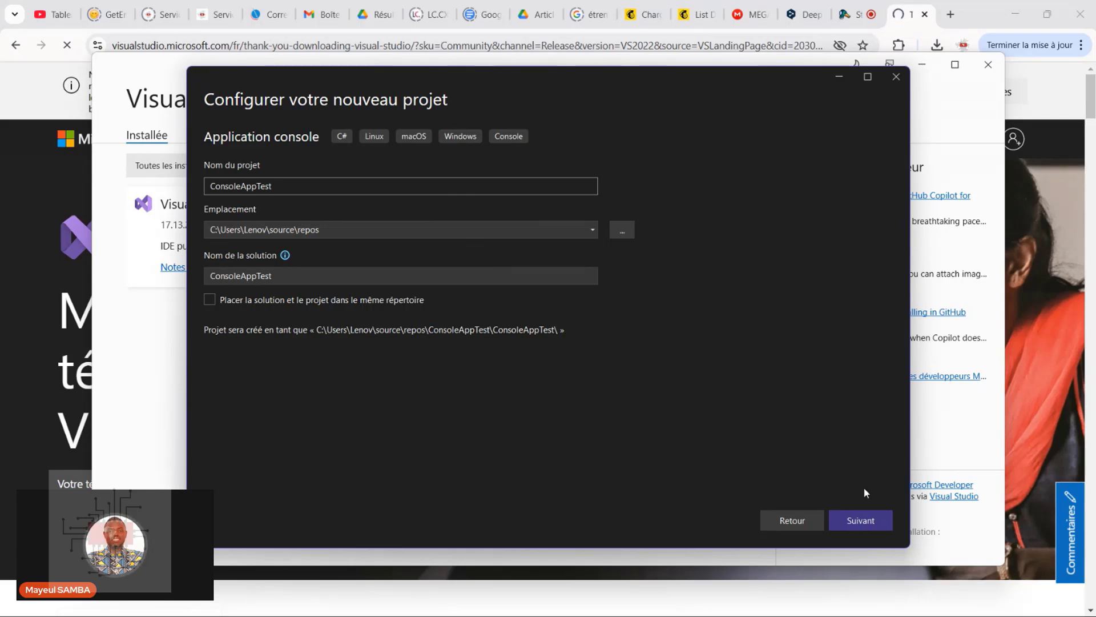
pyautogui.click(859, 529)
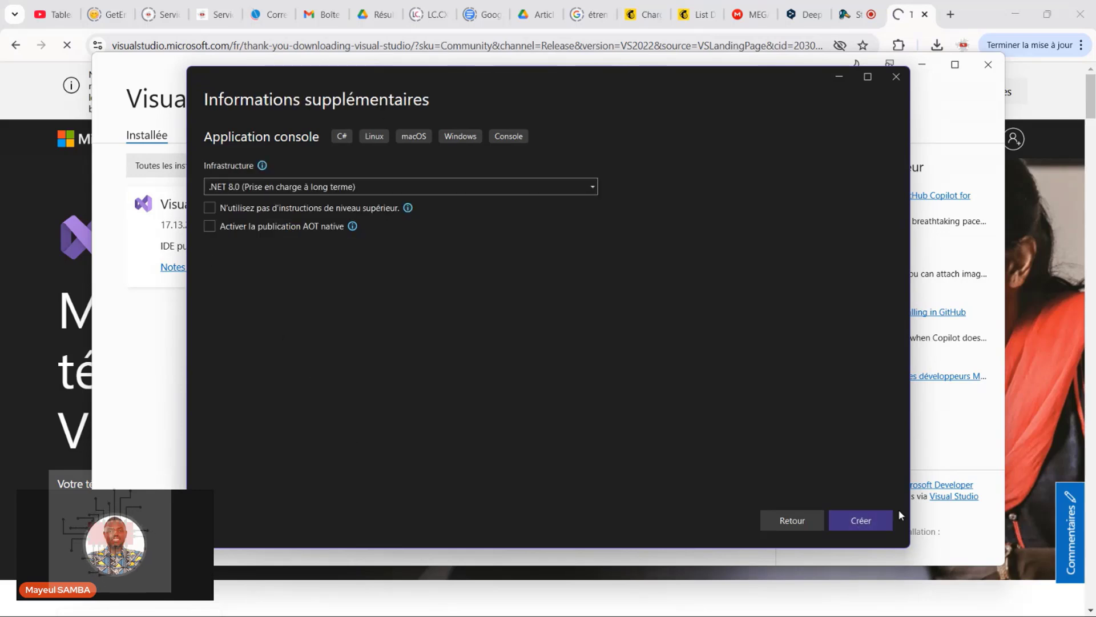
# Create the console project with .NET 8.0 (Prise en charge à long terme), leaving top-level statements enabled and native AOT publishing off
pyautogui.click(854, 528)
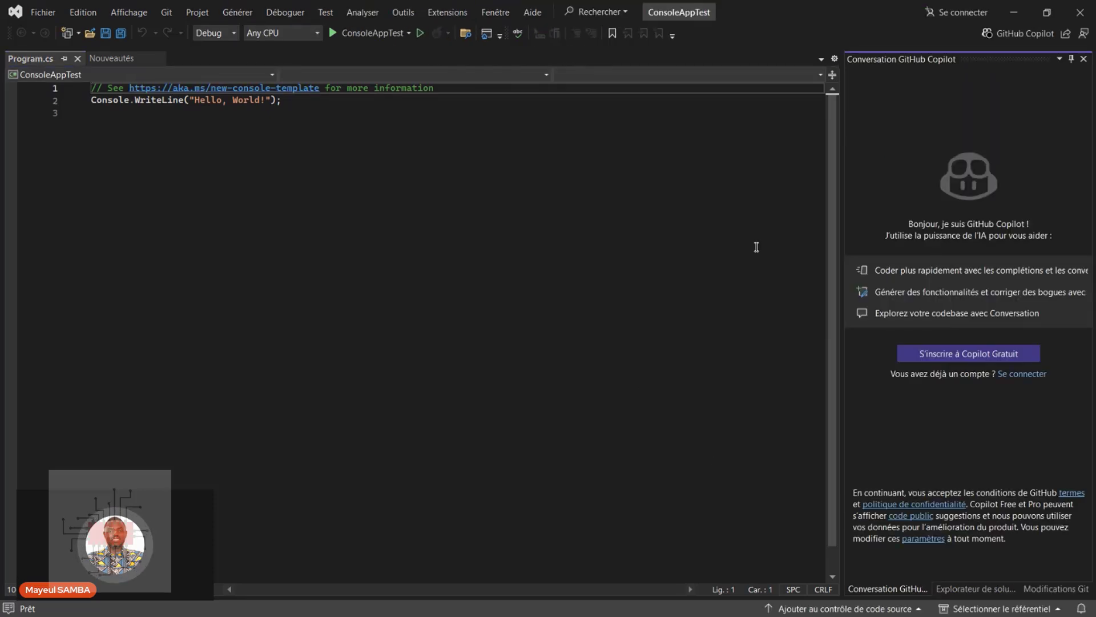
pyautogui.click(1039, 67)
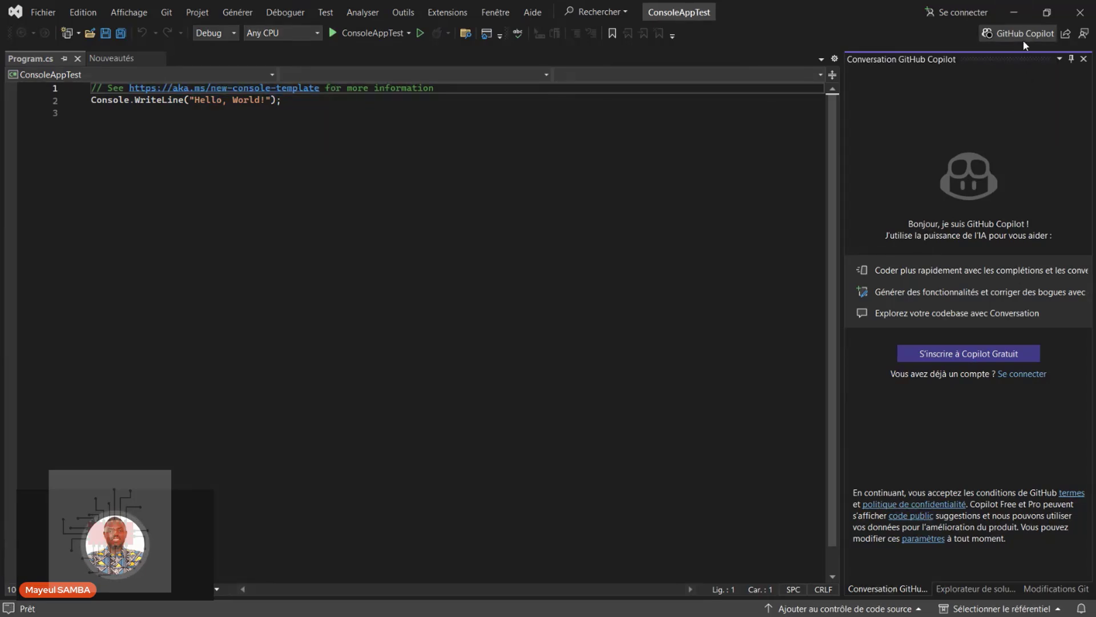
# Run ConsoleAppTest in the Debug configuration and place its console window just below the code lines of Program.cs
pyautogui.click(291, 98)
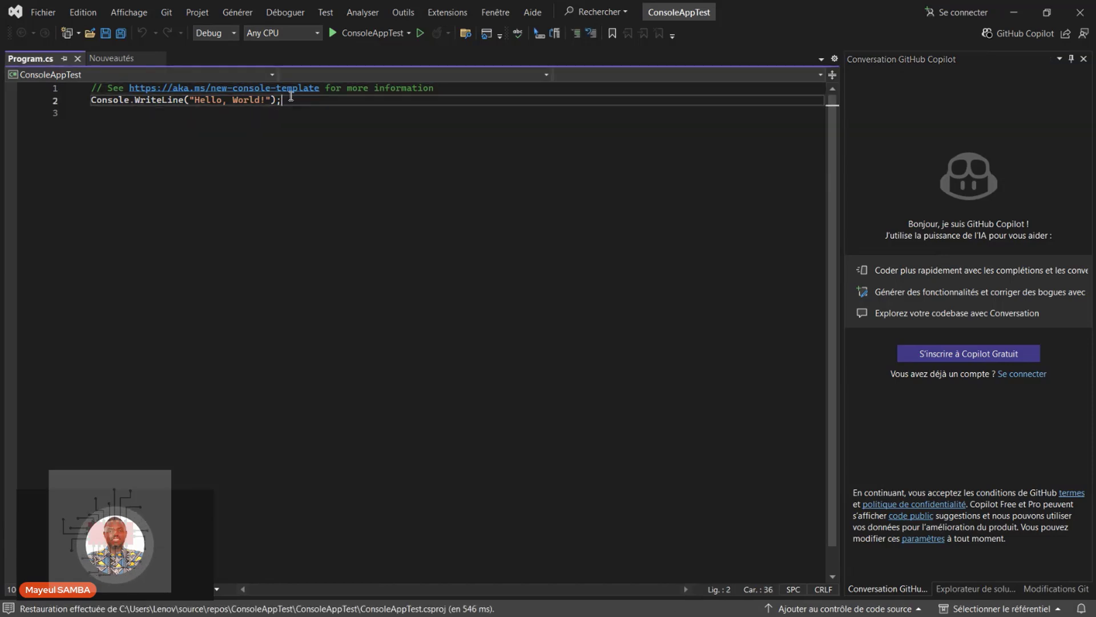
pyautogui.click(337, 33)
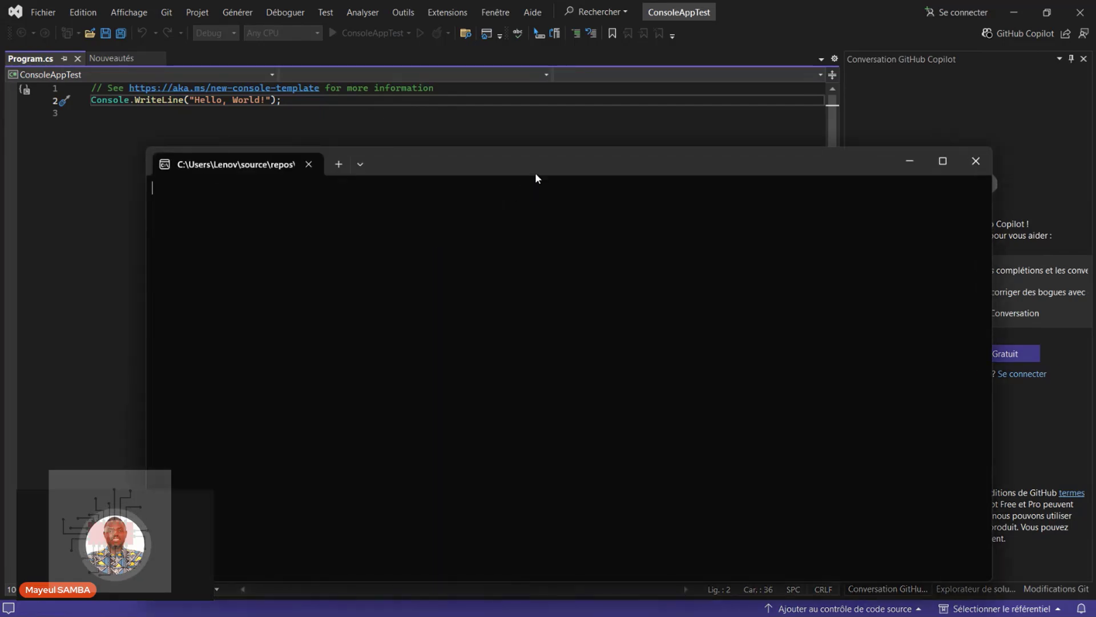
pyautogui.moveTo(545, 171); pyautogui.dragTo(485, 139)
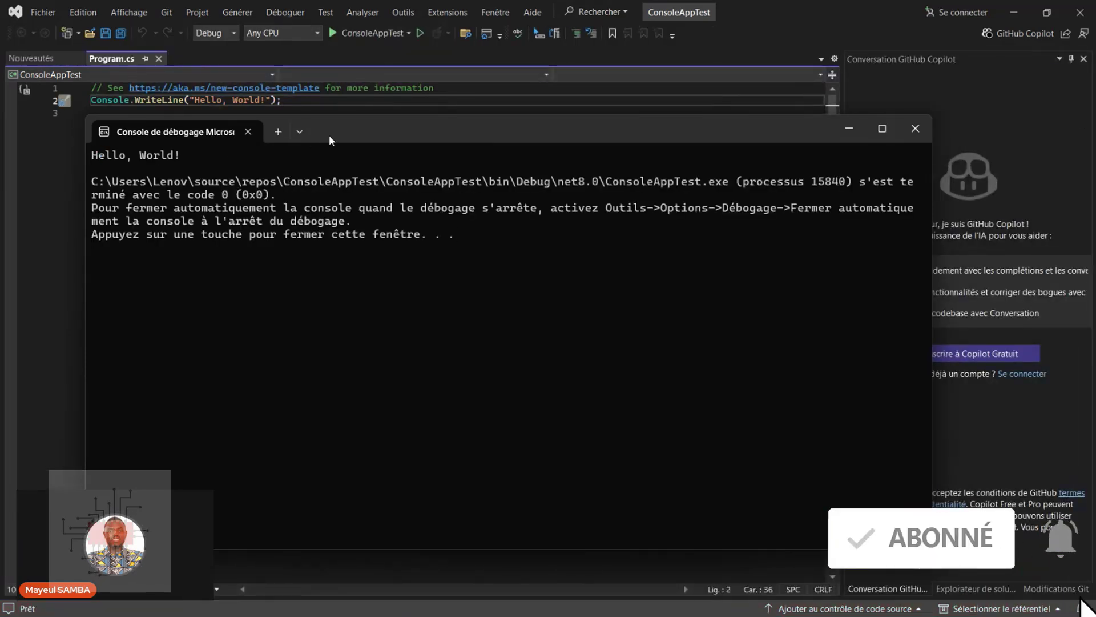
pyautogui.moveTo(329, 135); pyautogui.dragTo(333, 170)
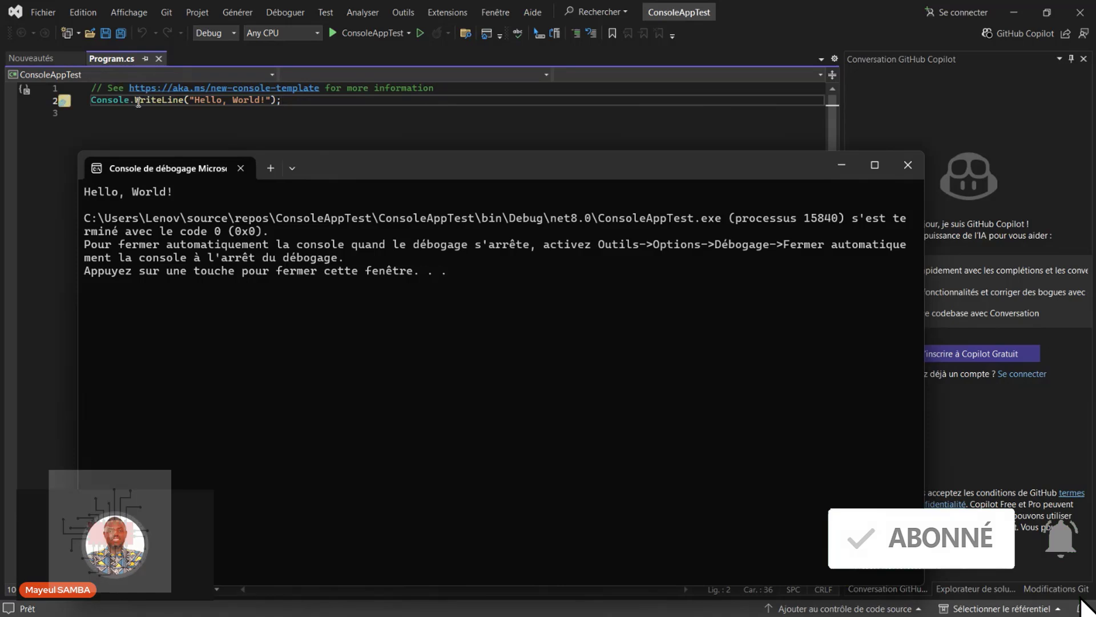